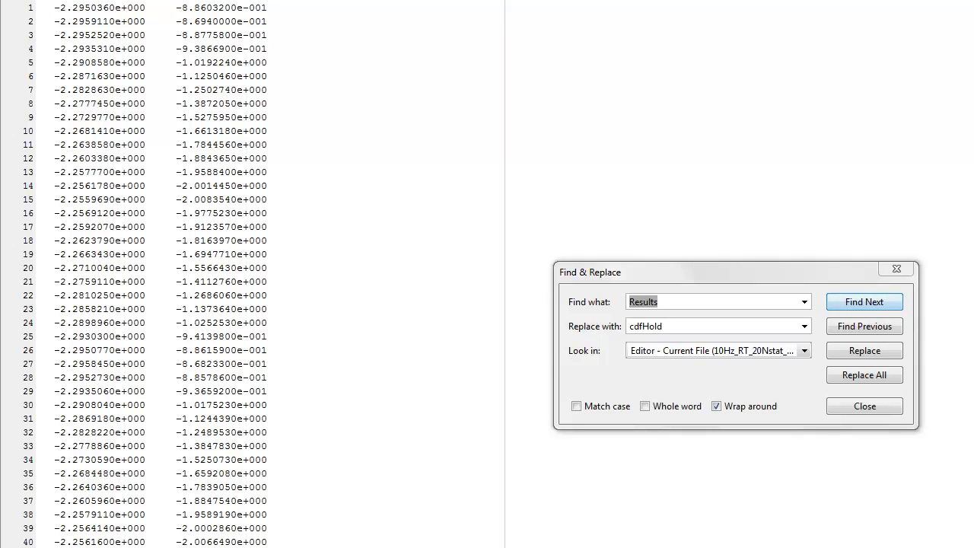
# - Switch to the FFT-Analysis window and set the data directory to the Screencast files folder, leaving the results folder selection cancelled
pyautogui.hotkey('alt', 'Tab')
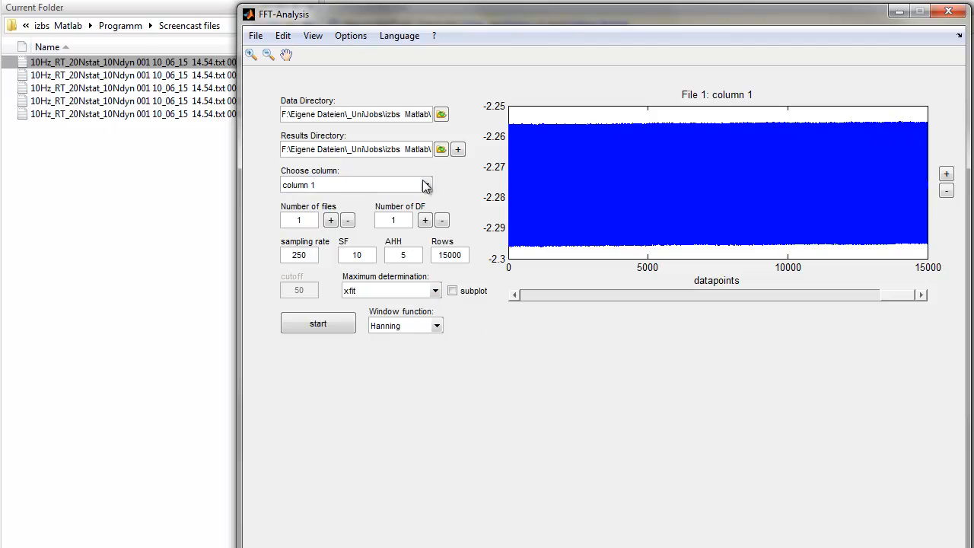
pyautogui.click(443, 114)
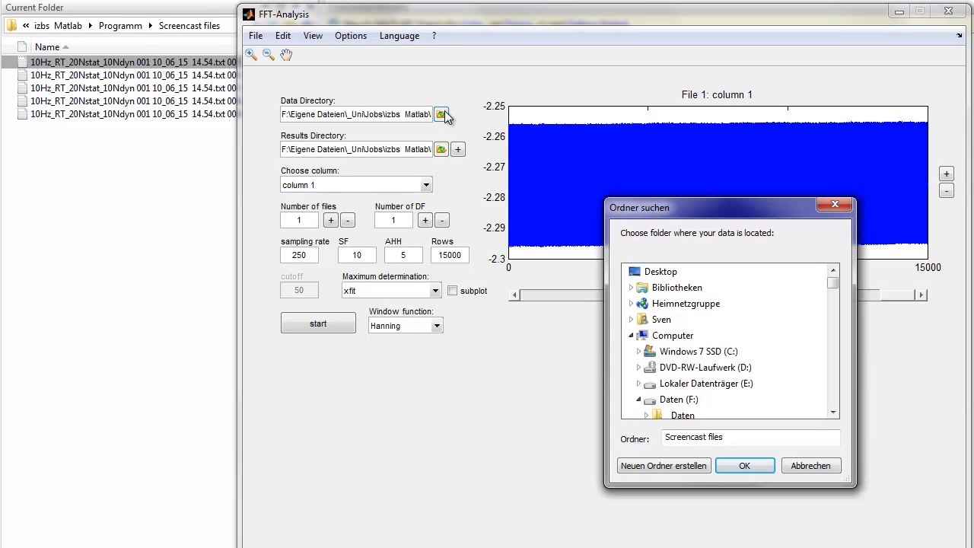
pyautogui.click(746, 465)
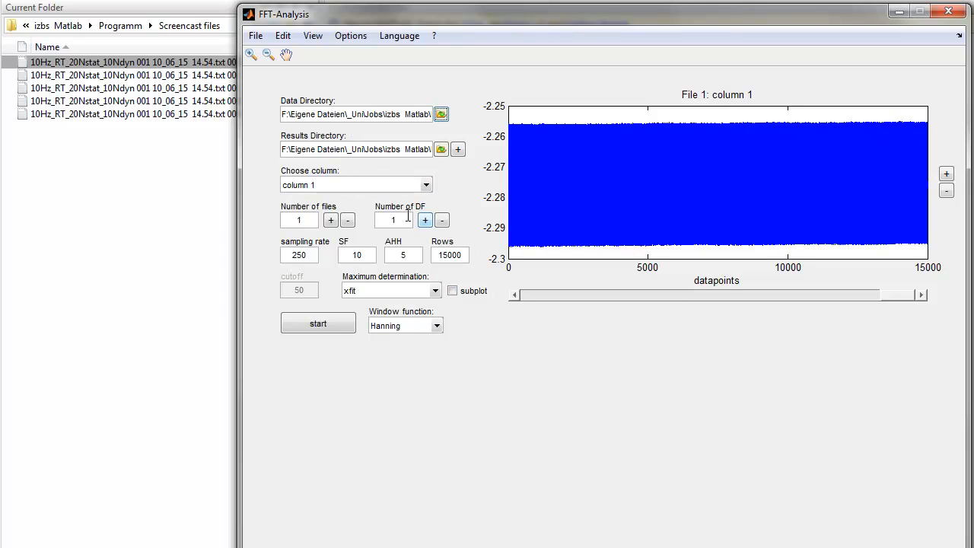
pyautogui.click(441, 149)
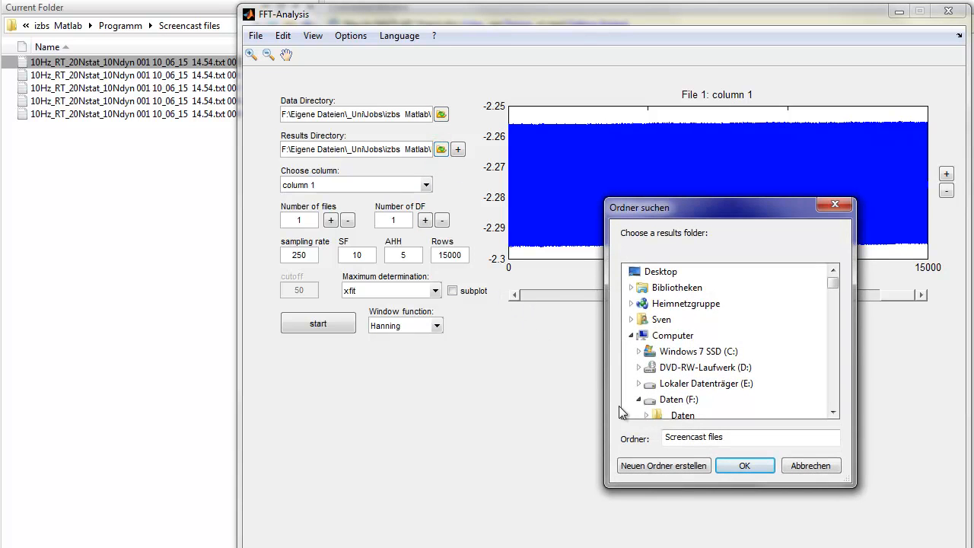
pyautogui.click(810, 466)
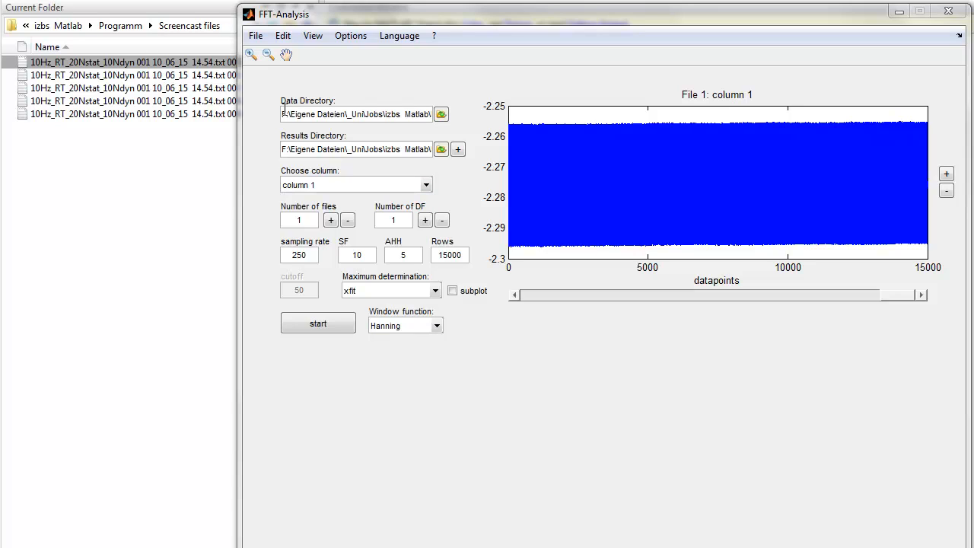
# - Choose column 1 of the data files as the column to analyse
pyautogui.click(350, 185)
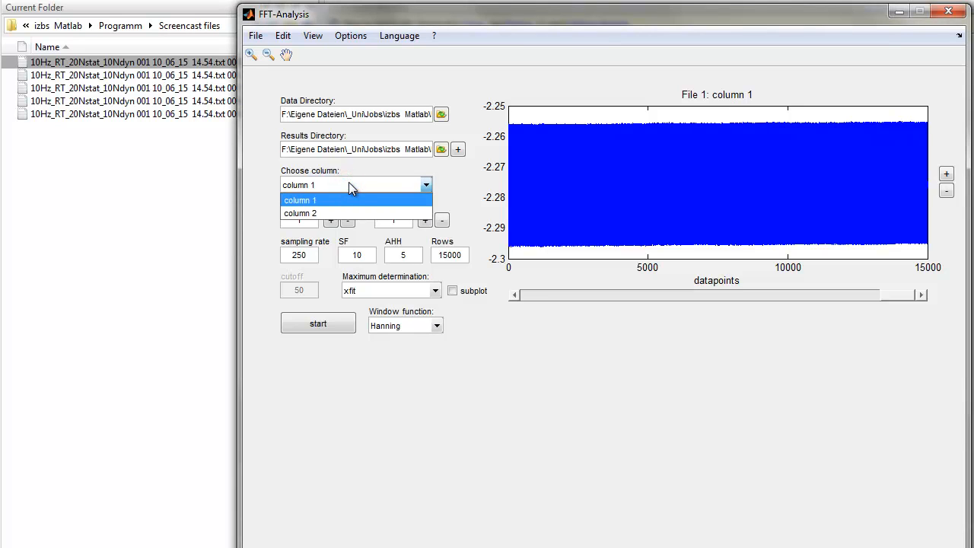
pyautogui.click(335, 183)
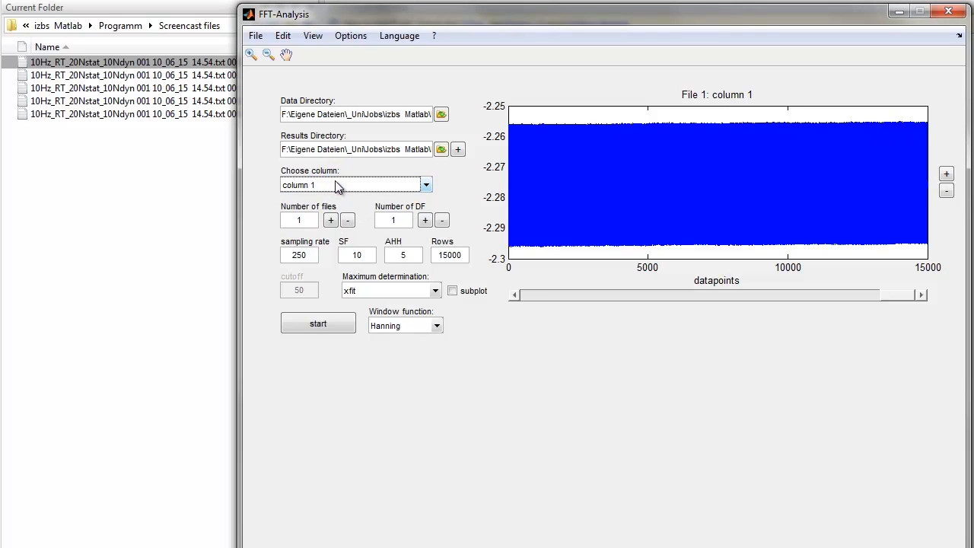
pyautogui.click(332, 184)
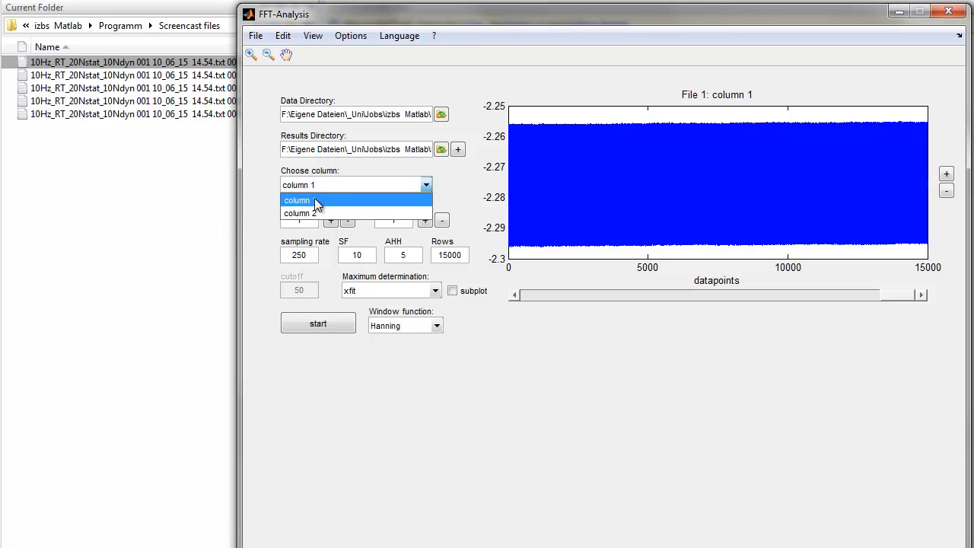
pyautogui.click(315, 200)
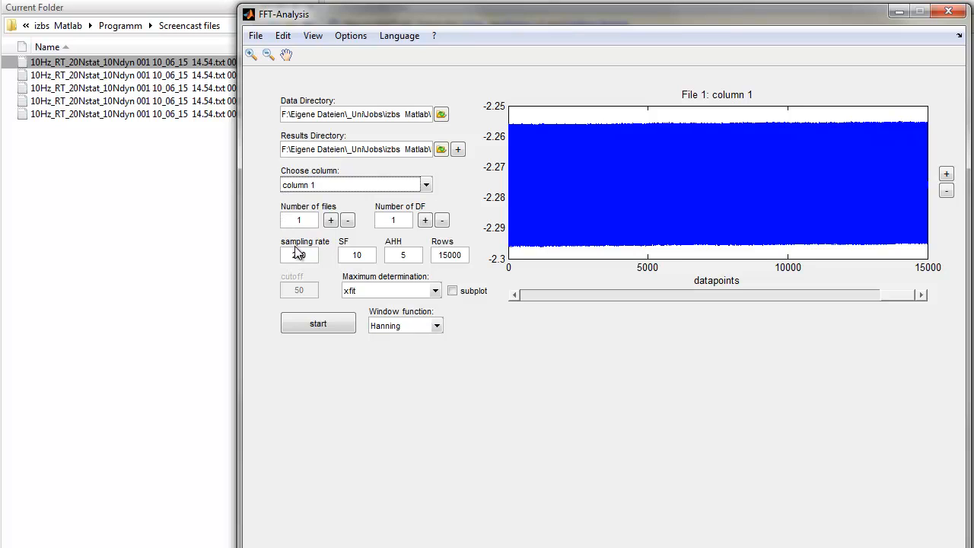
# - Set the number of files to analyse to 5
pyautogui.click(331, 220)
pyautogui.click(331, 220)
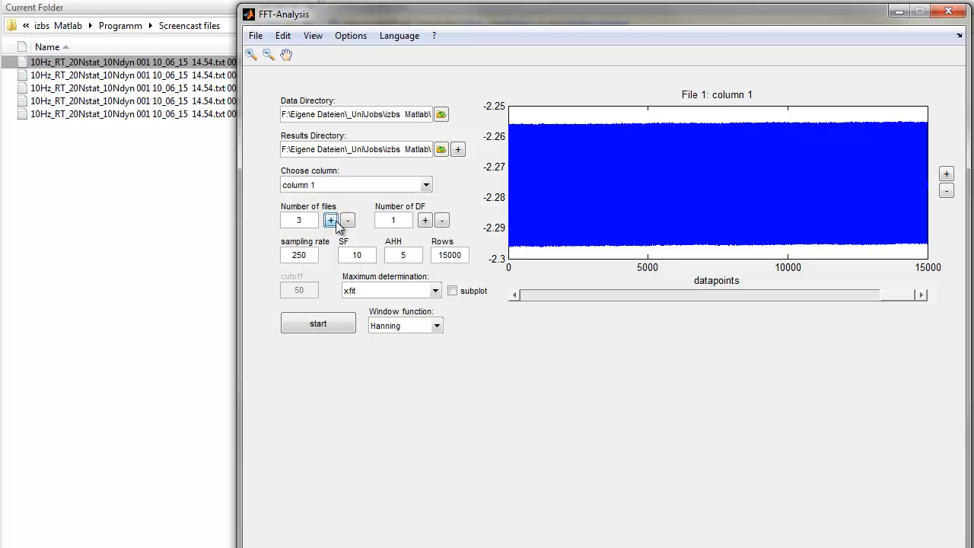
pyautogui.click(348, 221)
pyautogui.click(348, 222)
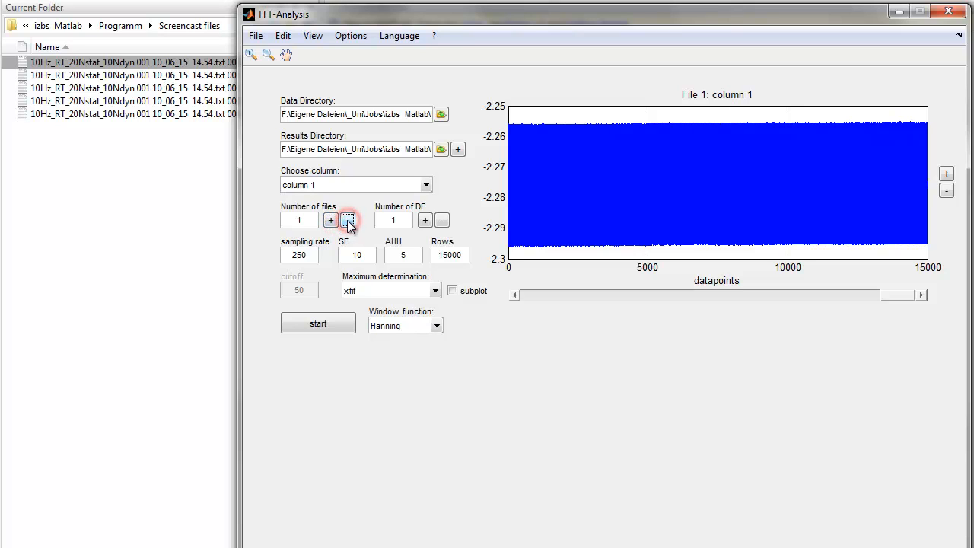
pyautogui.click(348, 222)
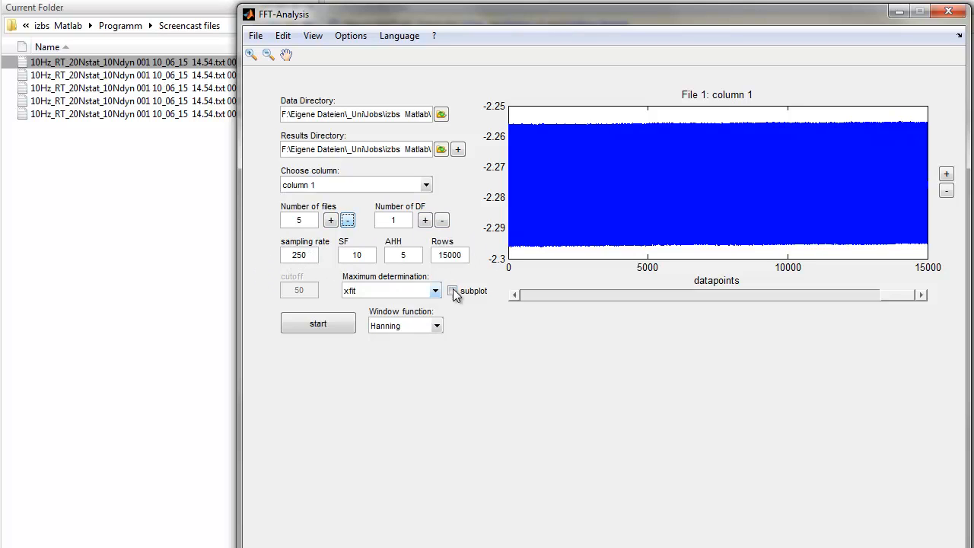
# - Narrow the raw data plot to about 600 datapoints and review the maximum determination and window function options
pyautogui.moveTo(899, 295); pyautogui.dragTo(554, 294)
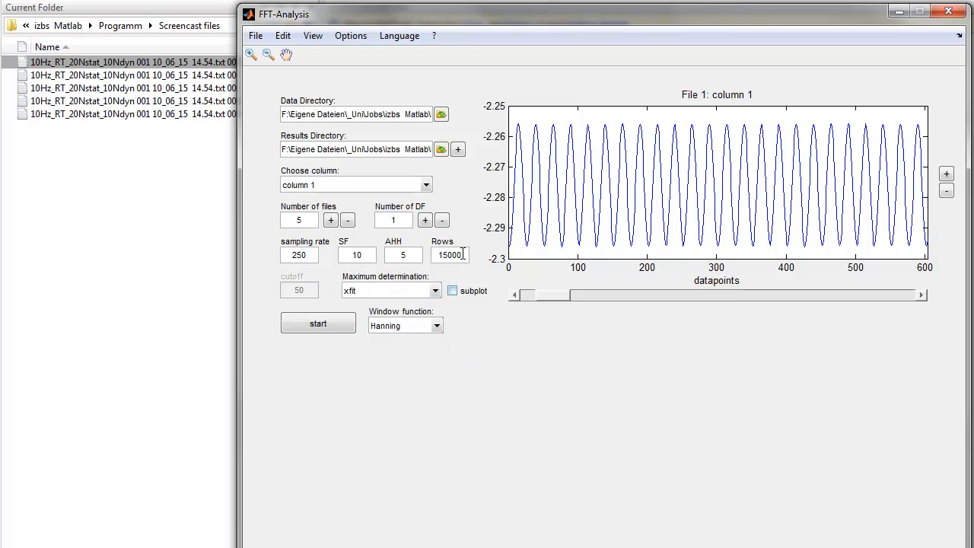
pyautogui.moveTo(463, 254)
pyautogui.click(407, 293)
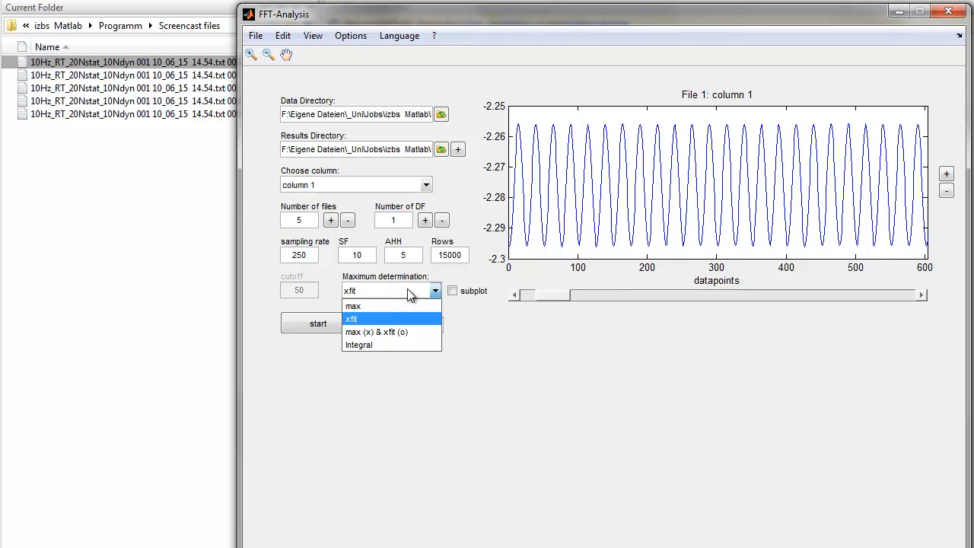
pyautogui.click(408, 291)
pyautogui.click(414, 325)
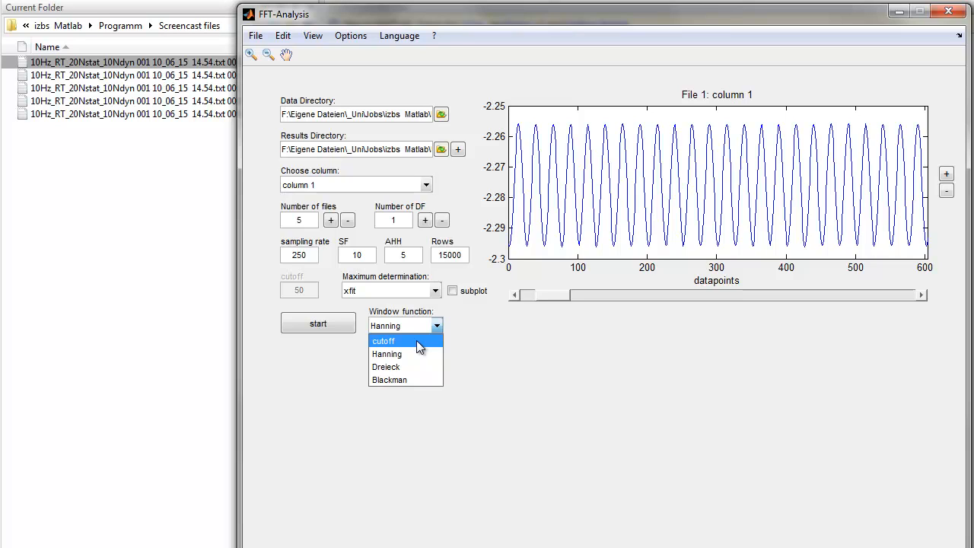
pyautogui.click(411, 320)
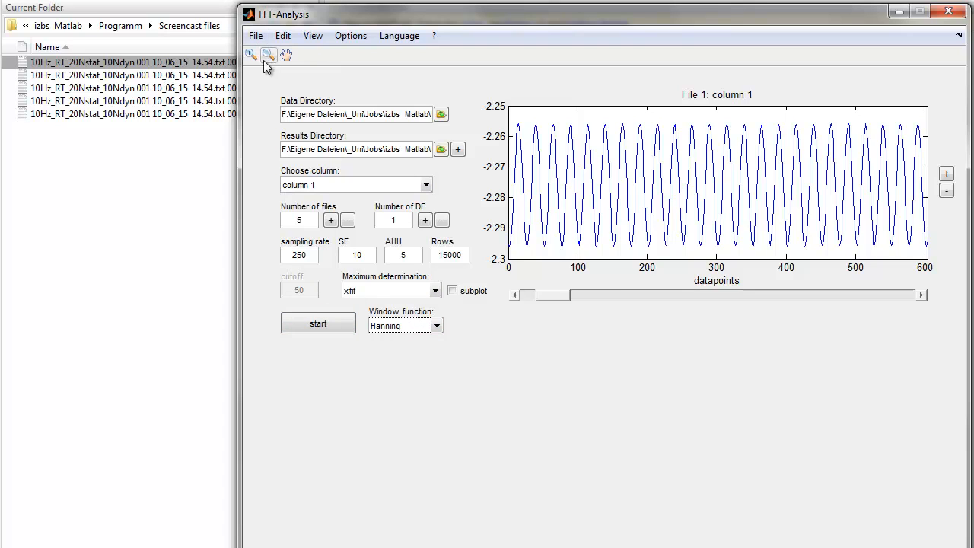
pyautogui.click(258, 36)
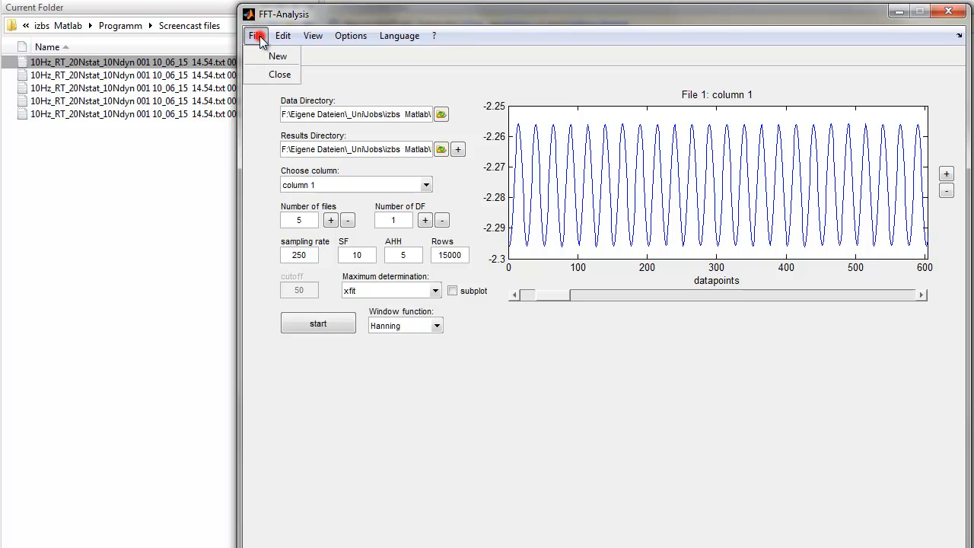
pyautogui.click(258, 37)
pyautogui.click(311, 36)
pyautogui.moveTo(342, 38)
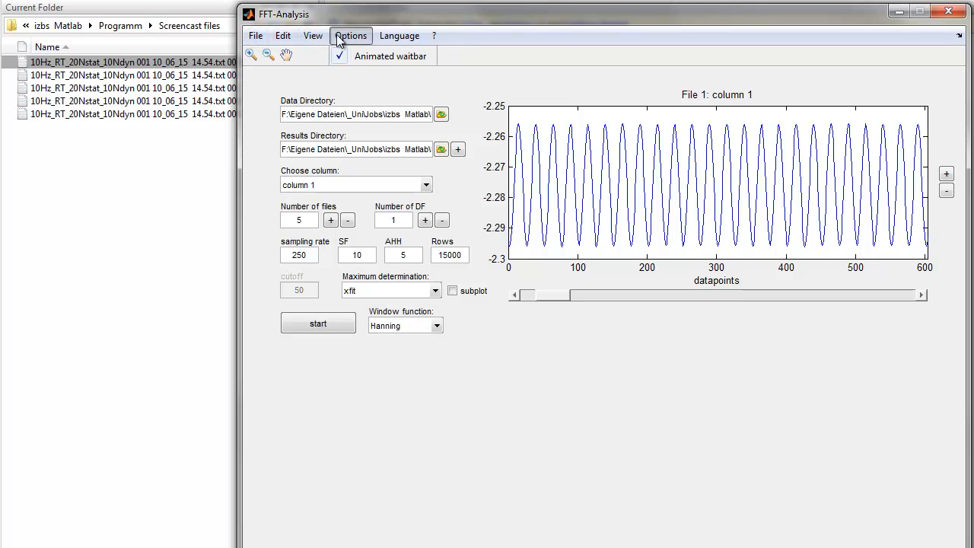
pyautogui.moveTo(395, 39)
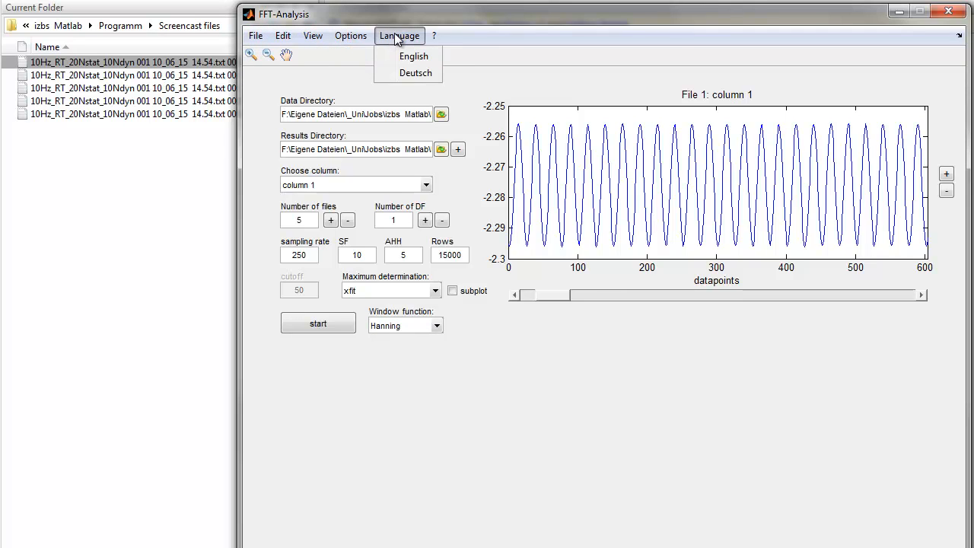
pyautogui.click(435, 36)
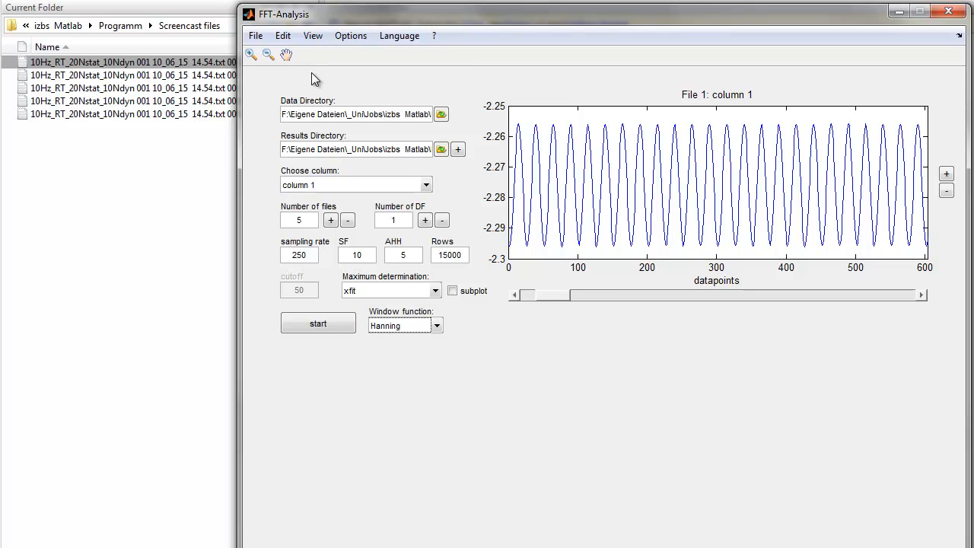
# - Narrow the raw data plot further to about 190 datapoints and look through the data editing and plotting commands
pyautogui.click(288, 38)
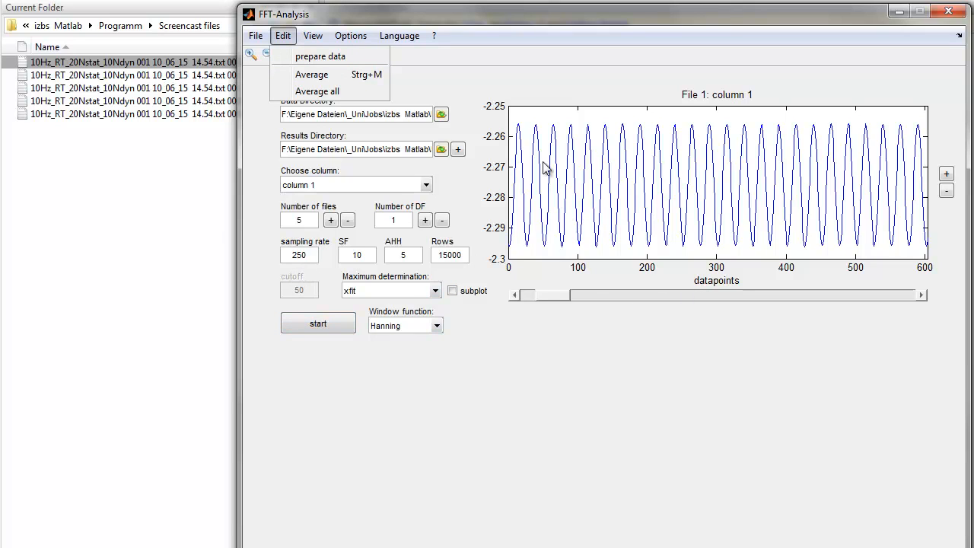
pyautogui.click(548, 297)
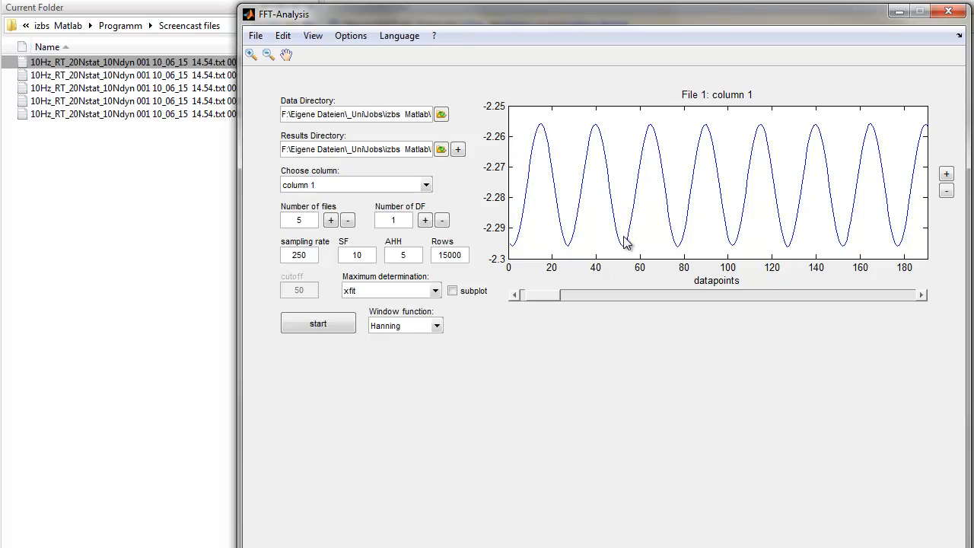
pyautogui.click(282, 36)
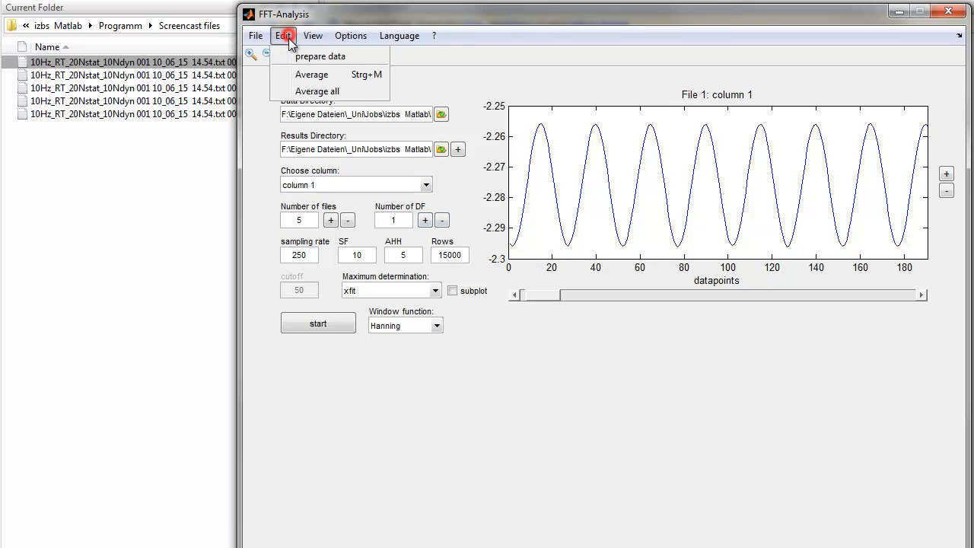
pyautogui.click(286, 37)
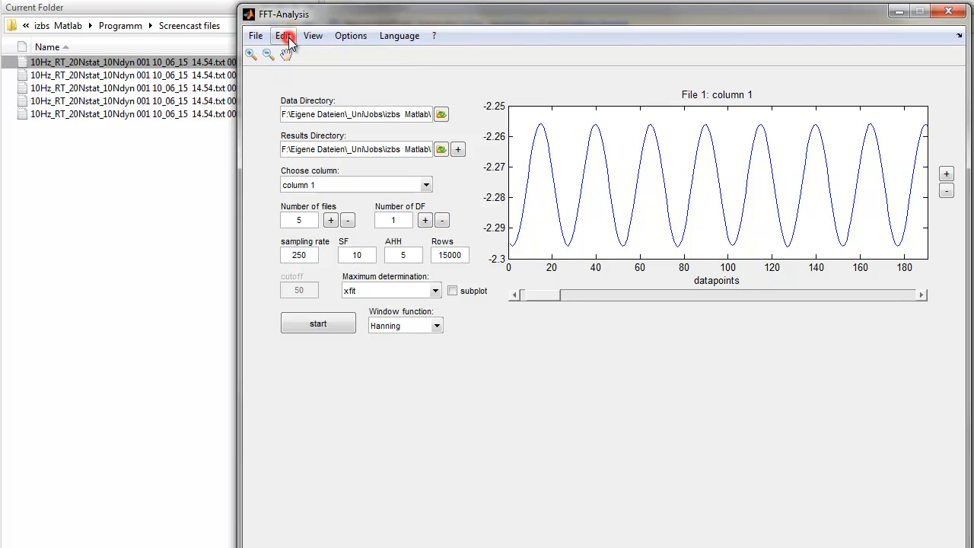
pyautogui.click(312, 35)
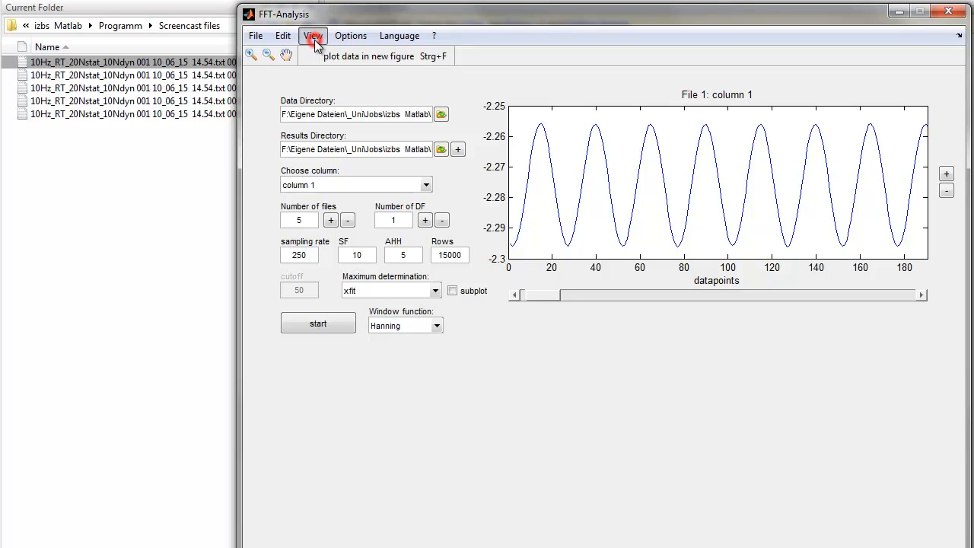
pyautogui.click(312, 37)
# - Start the FFT analysis and pick the 20 Hz peak as the searched frequency, dismissing the e-mail login prompt
pyautogui.moveTo(370, 13)
pyautogui.mouseDown()
pyautogui.moveTo(358, 0)
pyautogui.moveTo(368, 0)
pyautogui.mouseUp()
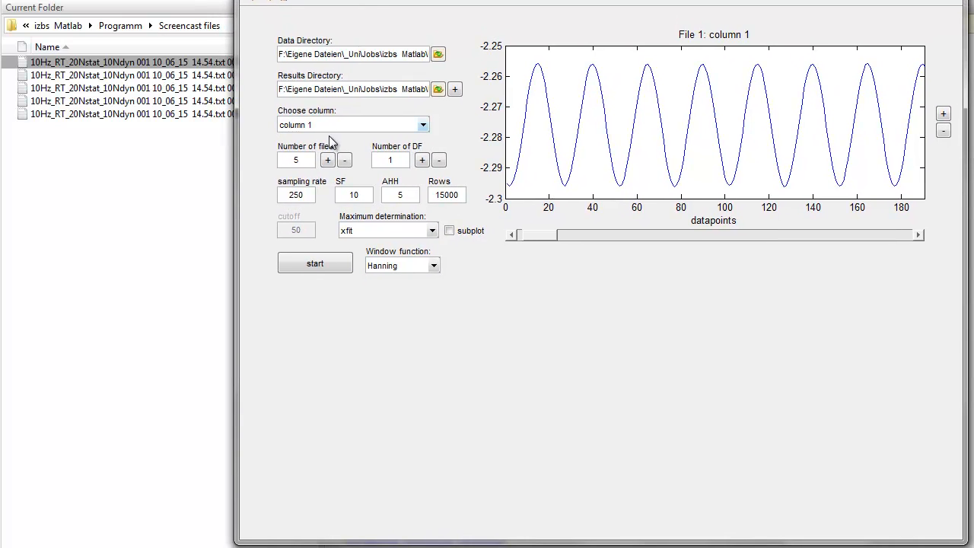
pyautogui.click(294, 259)
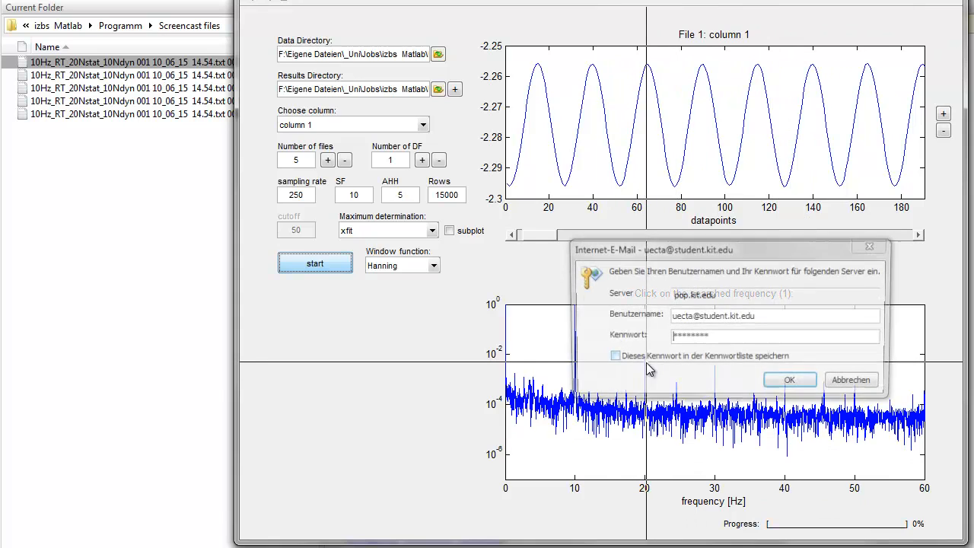
pyautogui.click(844, 380)
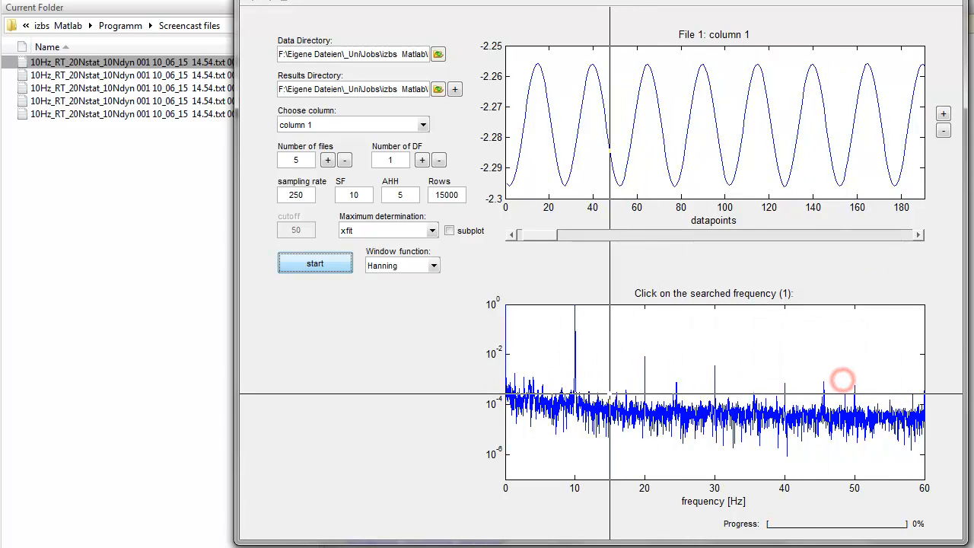
pyautogui.click(645, 369)
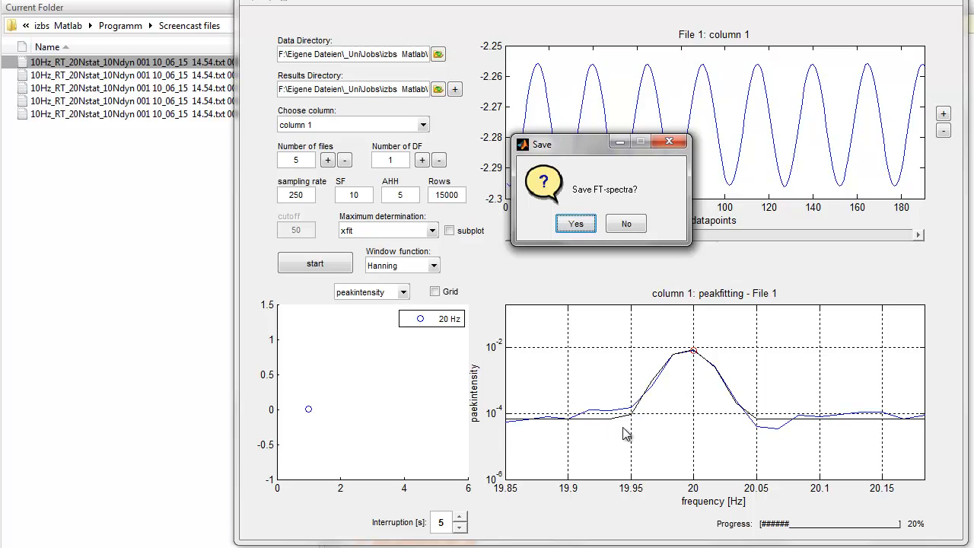
# - Decline saving the FT-spectra and set the interruption between files to 3 seconds
pyautogui.moveTo(573, 141); pyautogui.dragTo(515, 197)
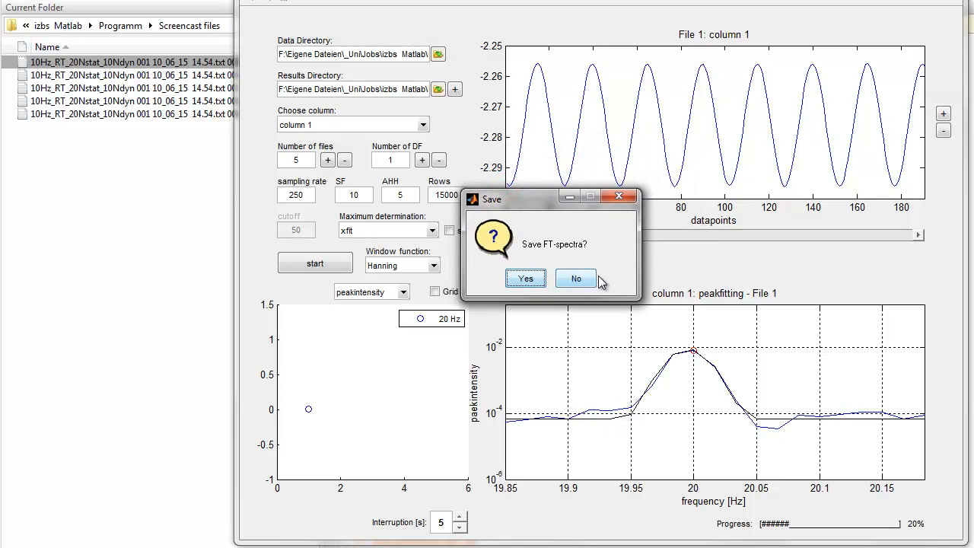
pyautogui.click(575, 279)
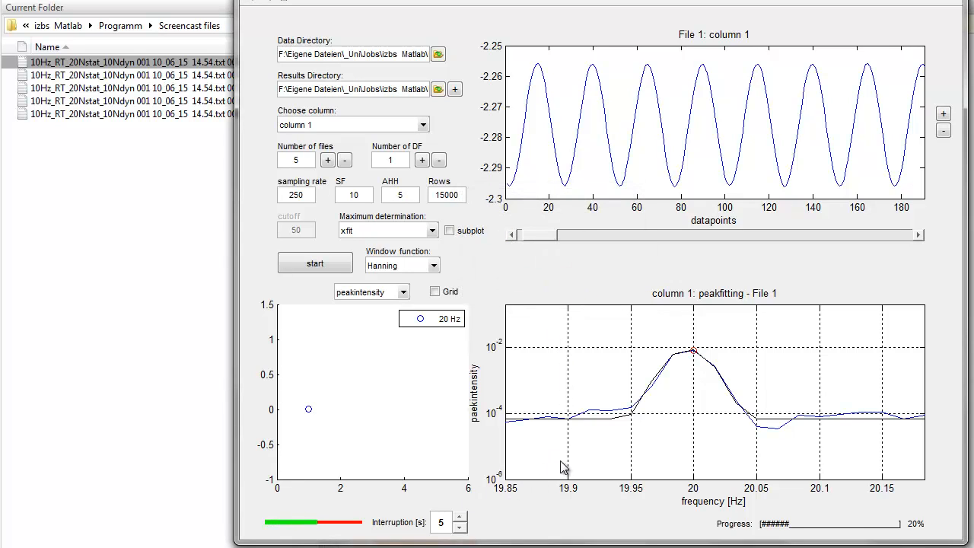
pyautogui.click(461, 526)
pyautogui.click(461, 526)
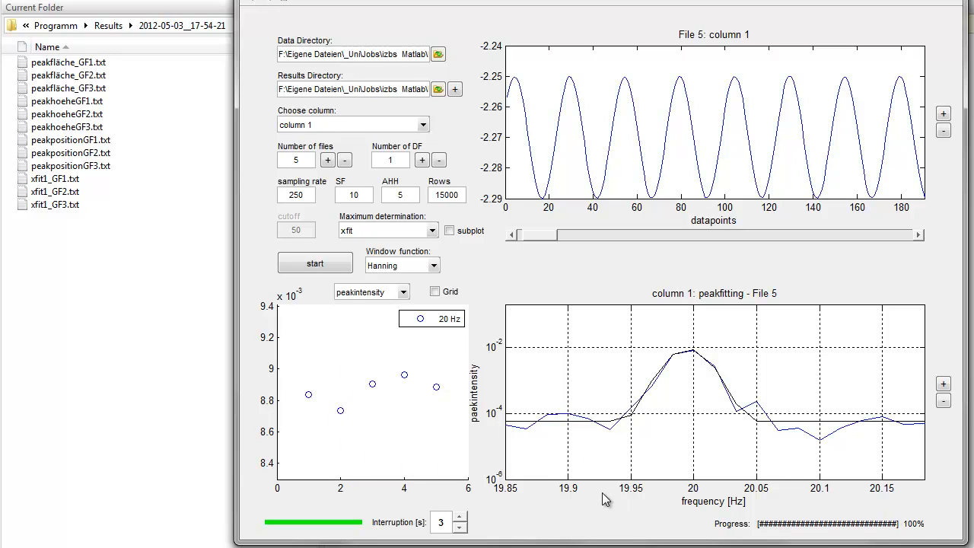
# - Display the peakposition results across the files, followed by the peakwidth results
pyautogui.click(369, 297)
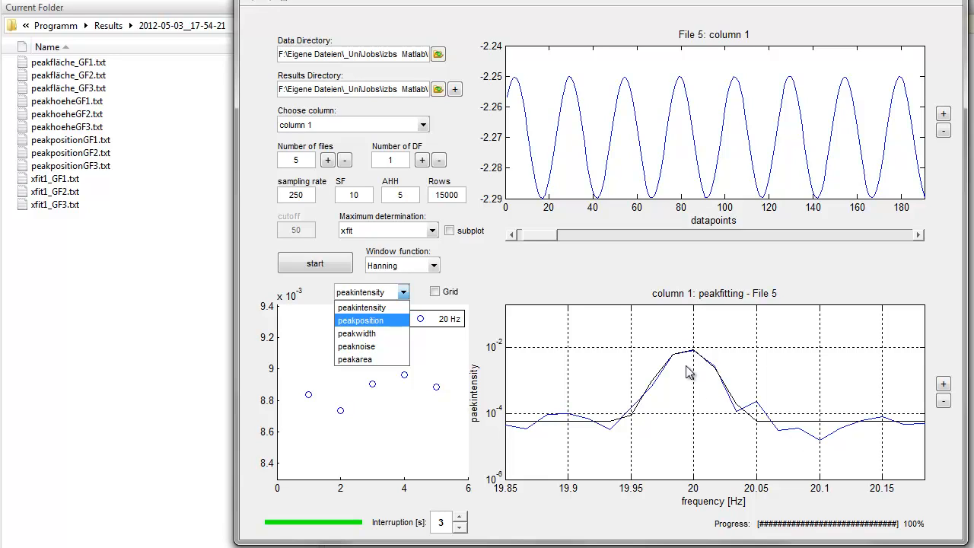
pyautogui.click(371, 321)
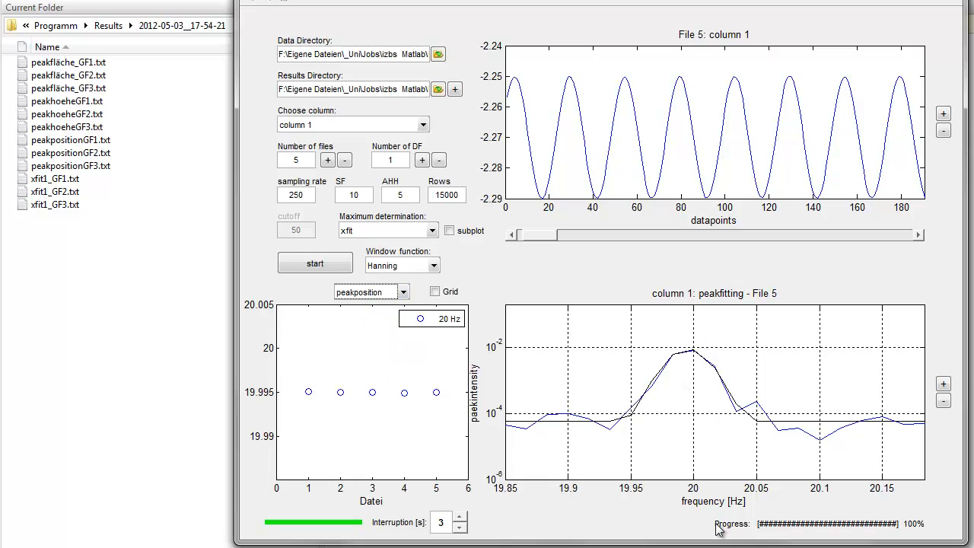
pyautogui.click(378, 293)
pyautogui.click(375, 335)
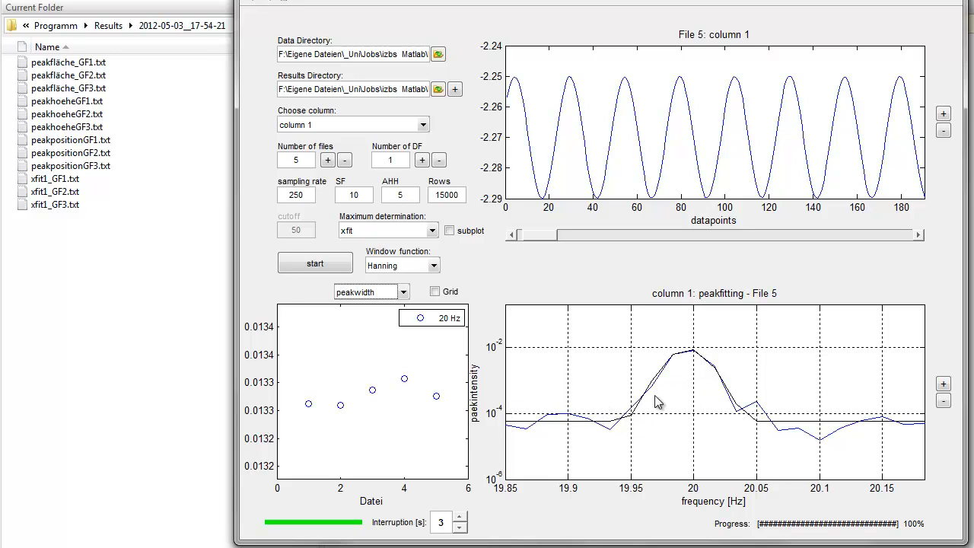
# - Display the peaknoise results across the five files
pyautogui.click(403, 292)
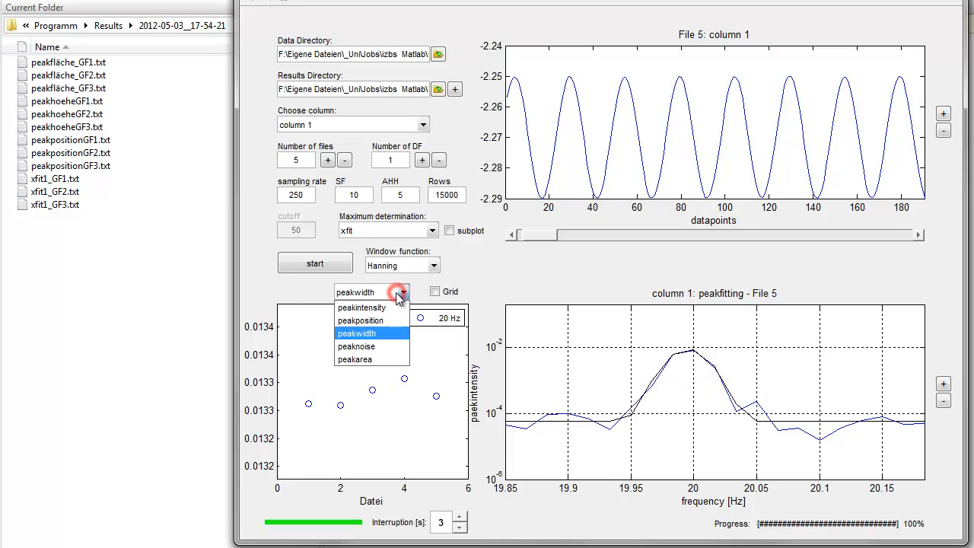
pyautogui.click(375, 347)
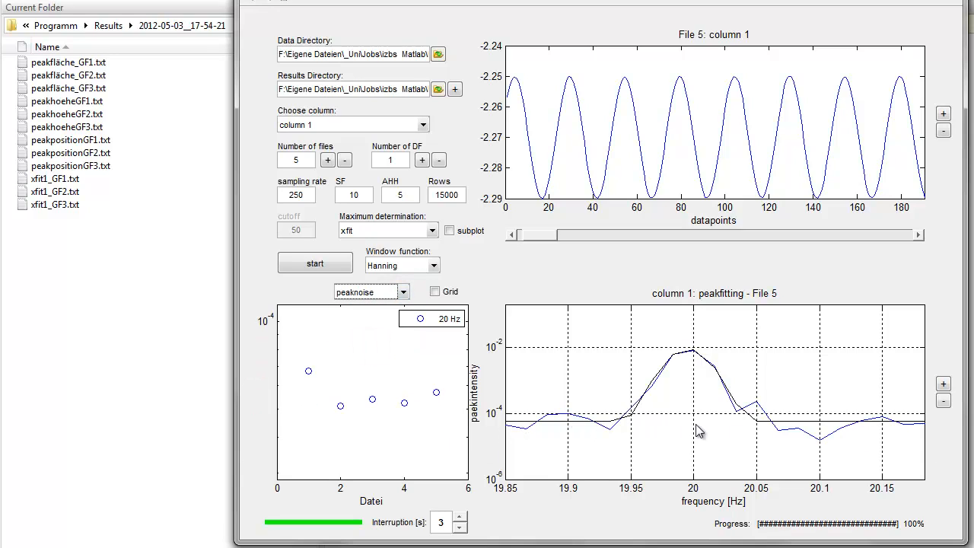
pyautogui.click(383, 296)
pyautogui.click(382, 296)
# - Begin a new analysis, discarding the unsaved progress, and set the number of DF to 3
pyautogui.click(269, 3)
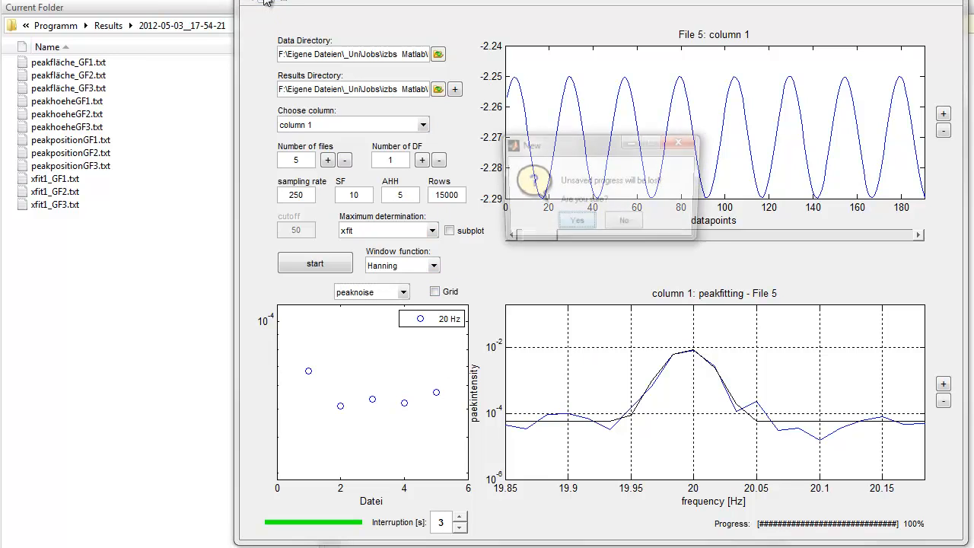
pyautogui.click(576, 224)
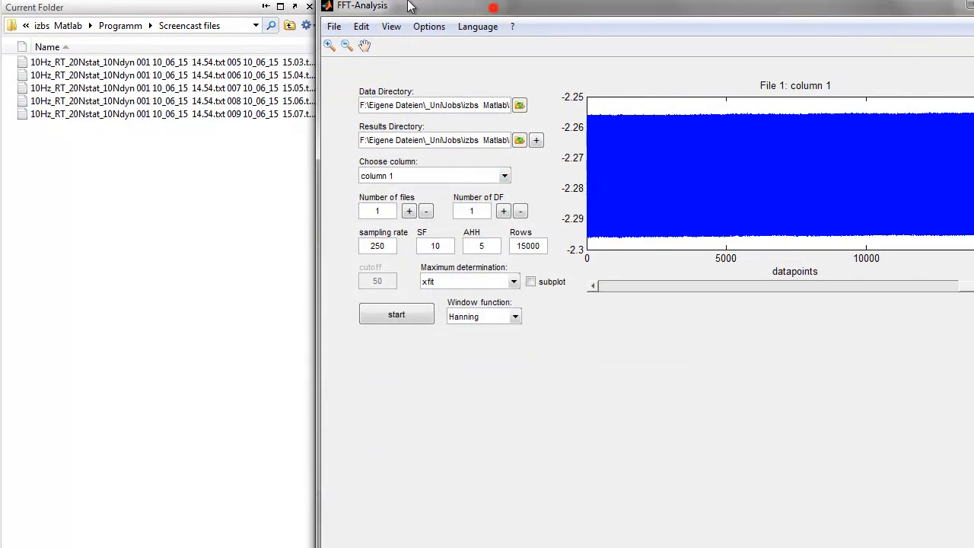
pyautogui.moveTo(493, 8); pyautogui.dragTo(484, 1)
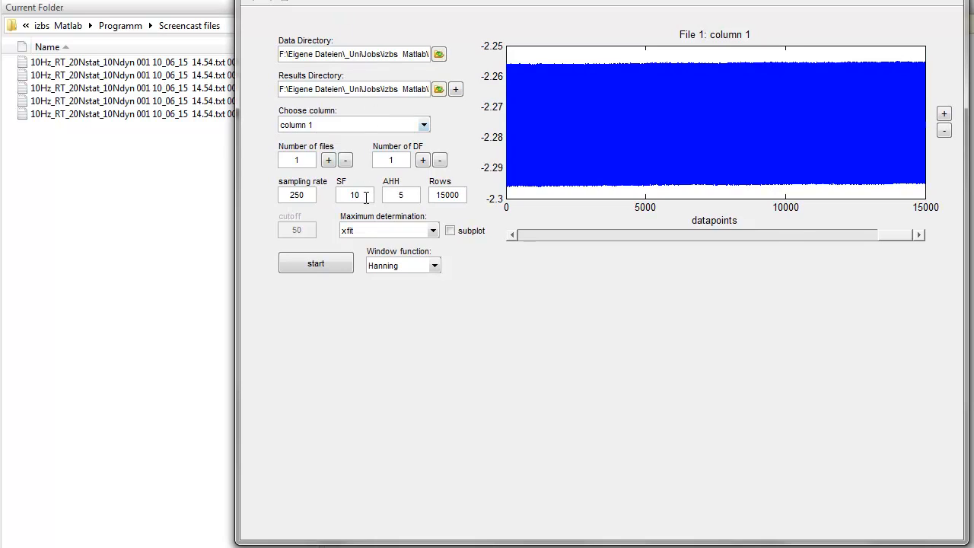
pyautogui.click(423, 161)
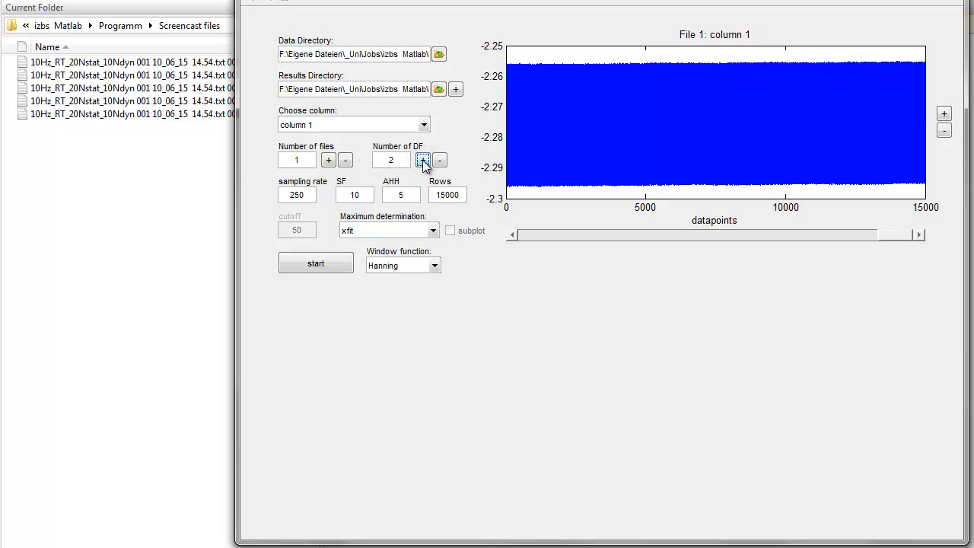
pyautogui.click(422, 161)
# - Run the analysis with the 20, 30 and 40 Hz peaks as searched frequencies, without saving the FT-spectra
pyautogui.click(320, 268)
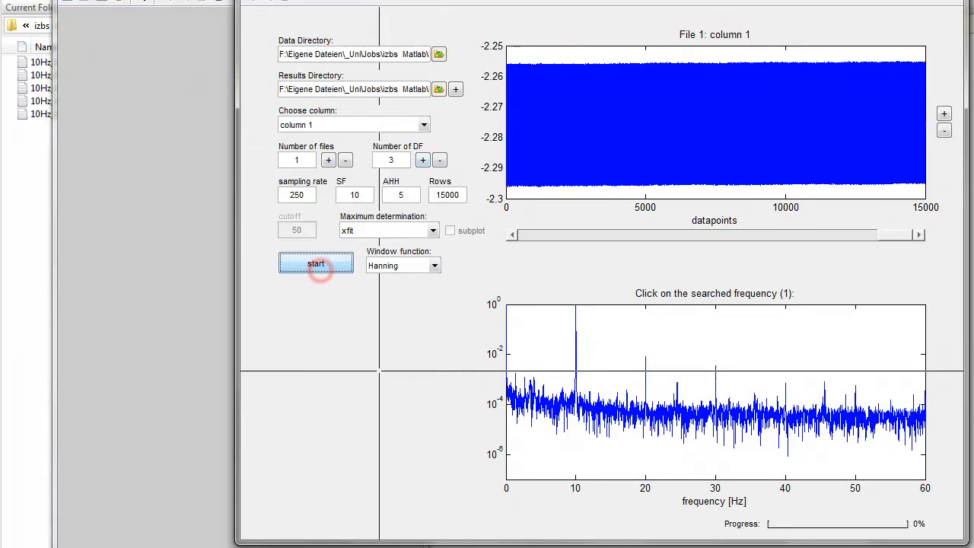
pyautogui.click(646, 376)
pyautogui.click(715, 384)
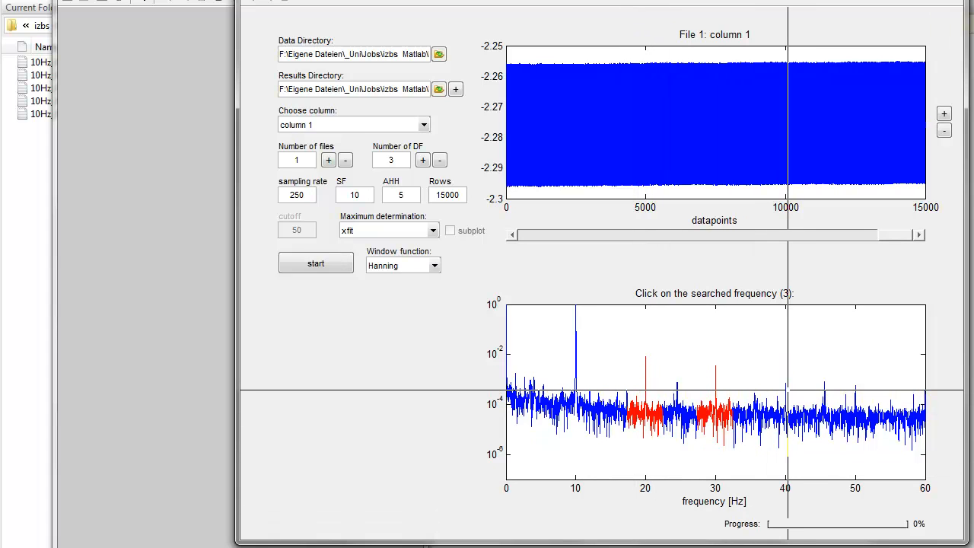
pyautogui.click(787, 392)
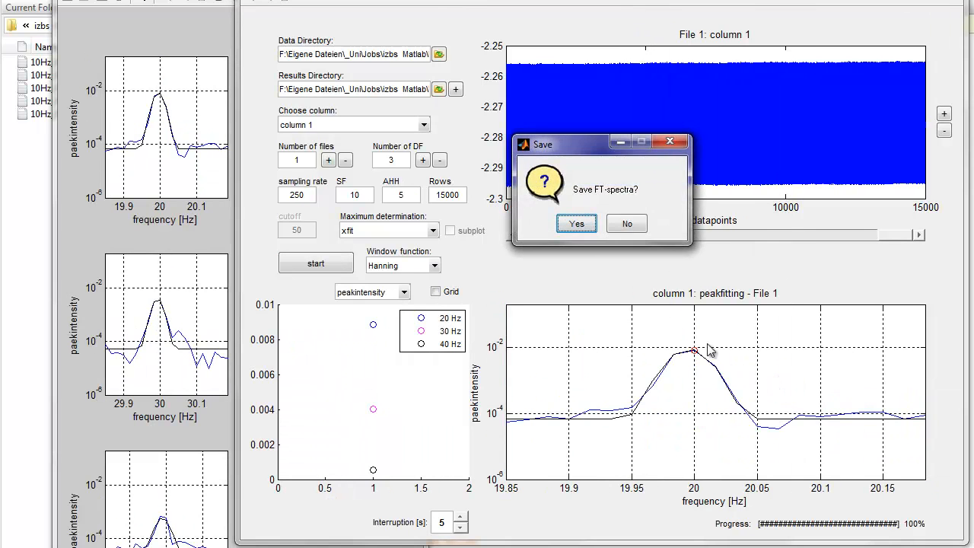
pyautogui.click(629, 223)
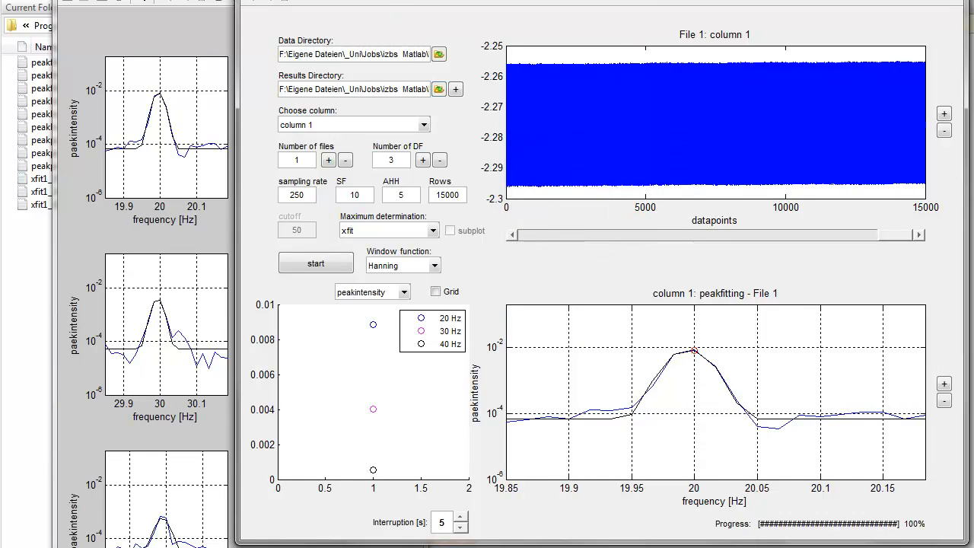
# - Arrange the separate figure of the three fitted peaks beside the FFT-Analysis window, dismissing the e-mail login prompt
pyautogui.moveTo(396, 0); pyautogui.dragTo(552, 23)
pyautogui.moveTo(244, 0); pyautogui.dragTo(192, 0)
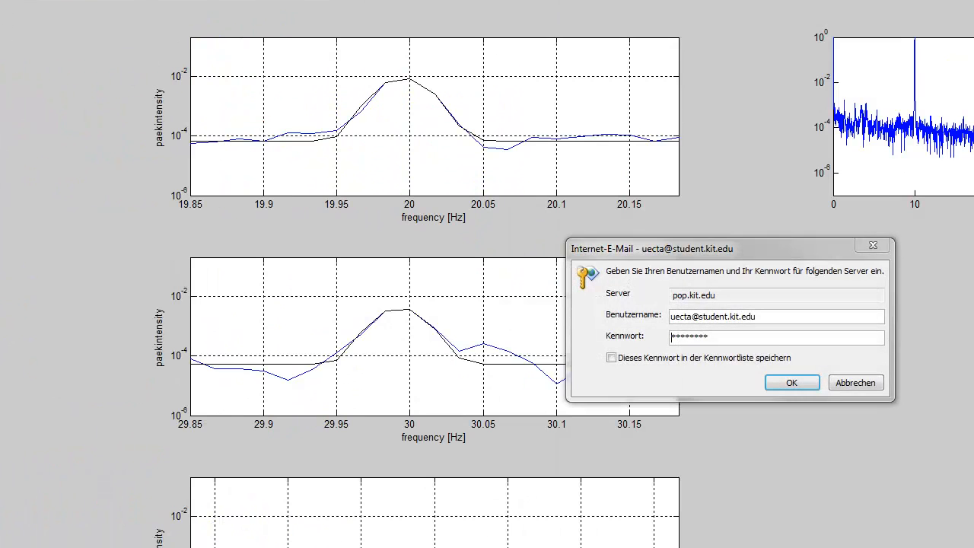
pyautogui.doubleClick(193, 0)
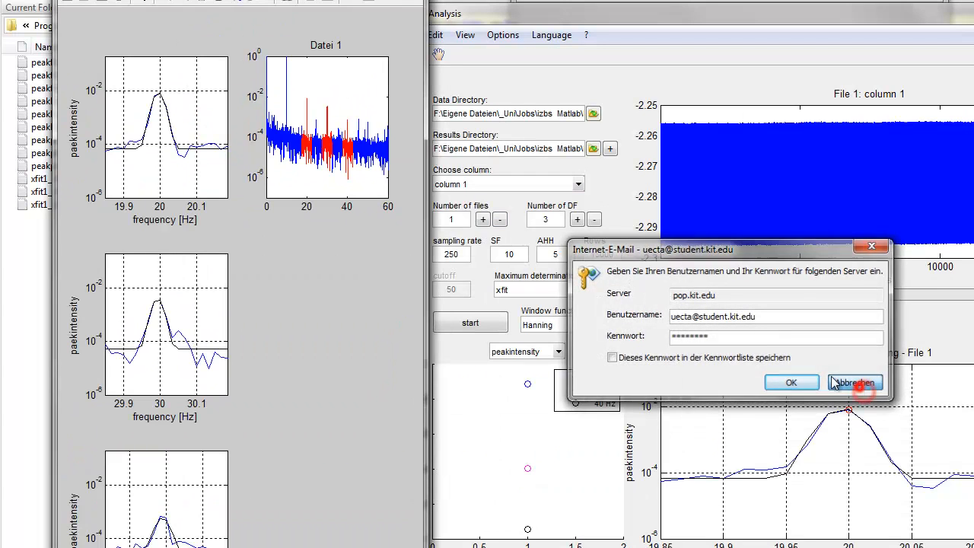
pyautogui.click(855, 383)
pyautogui.moveTo(160, 0); pyautogui.dragTo(129, 0)
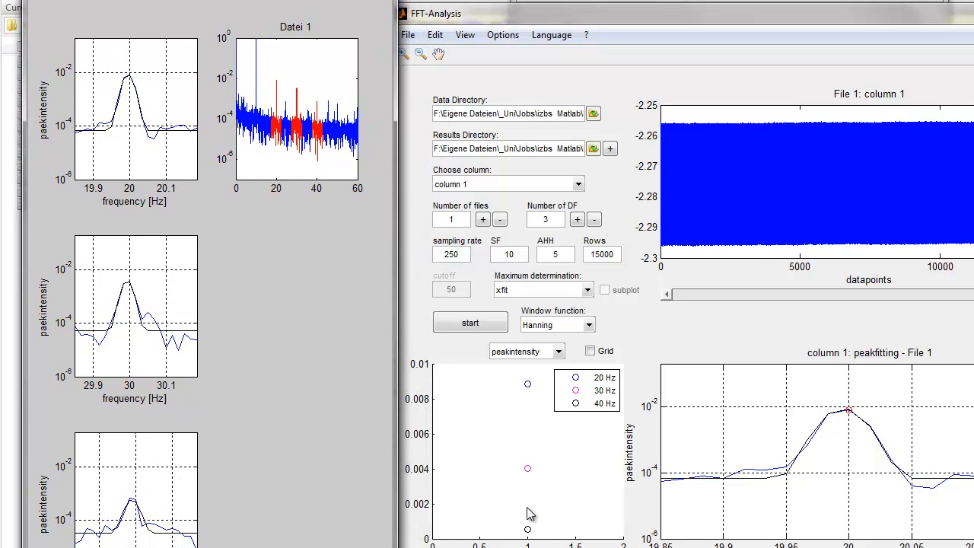
# - Close the separate peak-fit figure and move the FFT-Analysis window back beside the file list
pyautogui.click(587, 35)
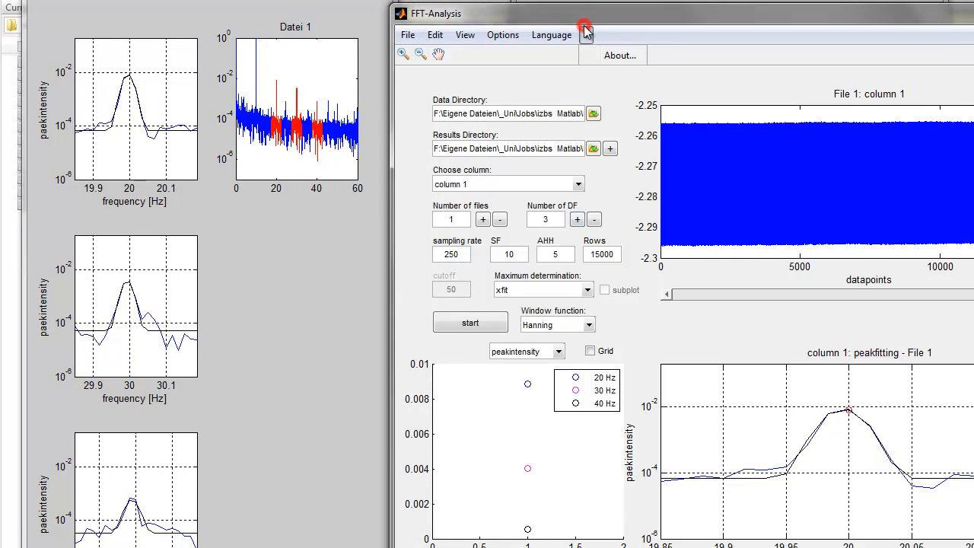
pyautogui.moveTo(589, 21); pyautogui.dragTo(549, 0)
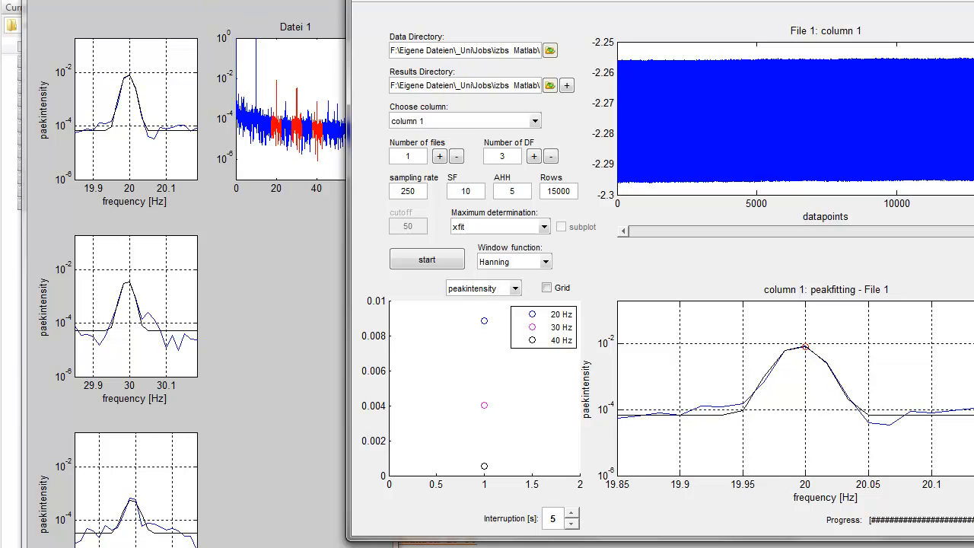
pyautogui.click(411, 0)
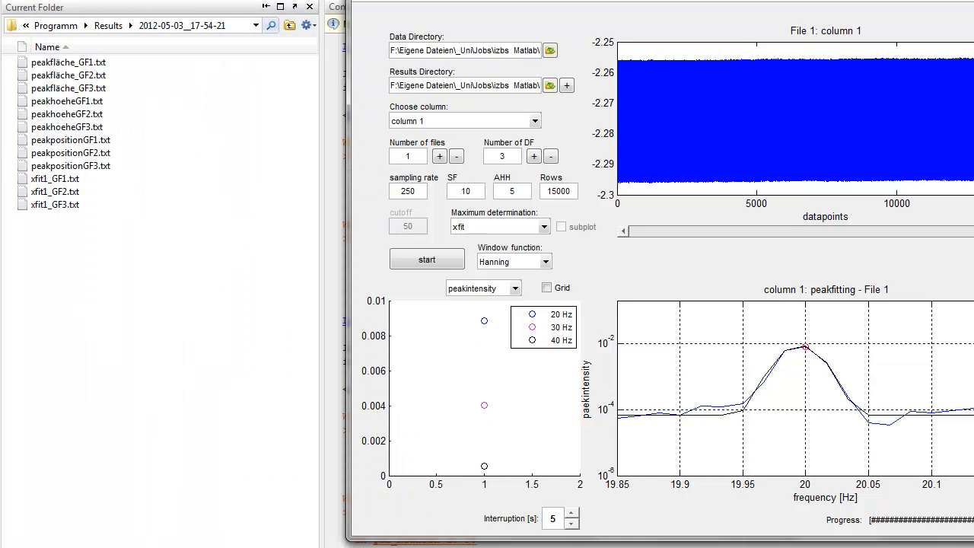
pyautogui.moveTo(426, 0); pyautogui.dragTo(318, 24)
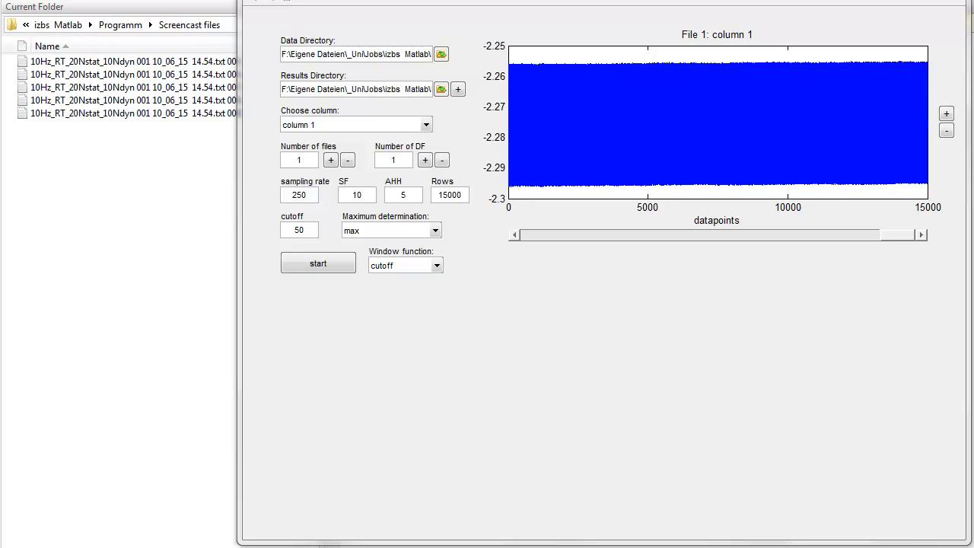
# - Keep max as the maximum determination and set the number of files to 5
pyautogui.click(411, 234)
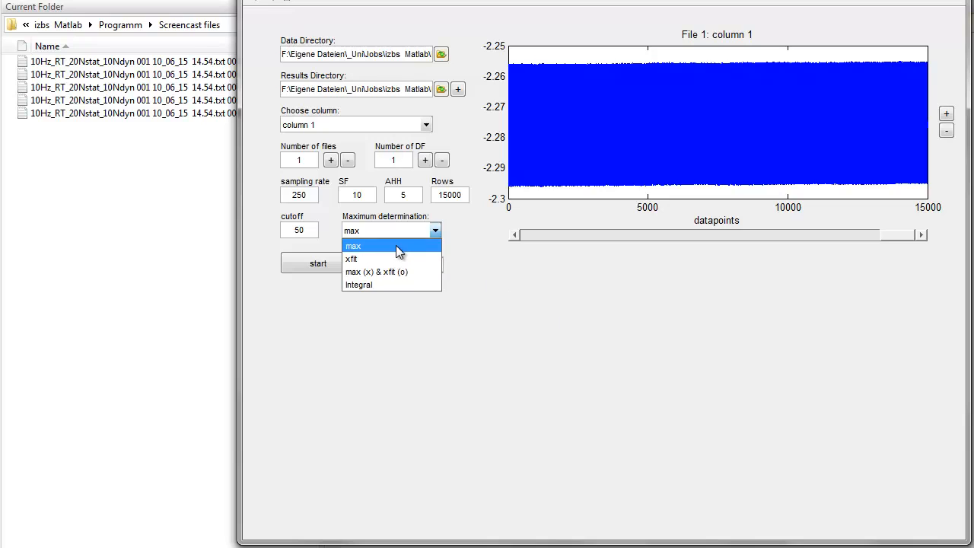
pyautogui.click(397, 246)
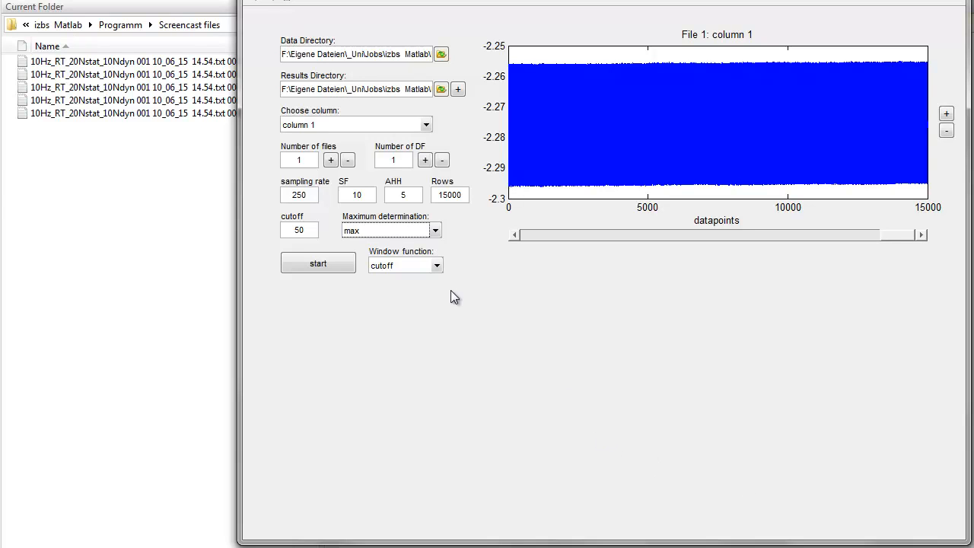
pyautogui.click(350, 161)
# - Run the analysis with the minimum-noise area at about 1270 to 1400 datapoints and the 20 Hz peak as searched frequency, without saving FT-spectra
pyautogui.click(319, 263)
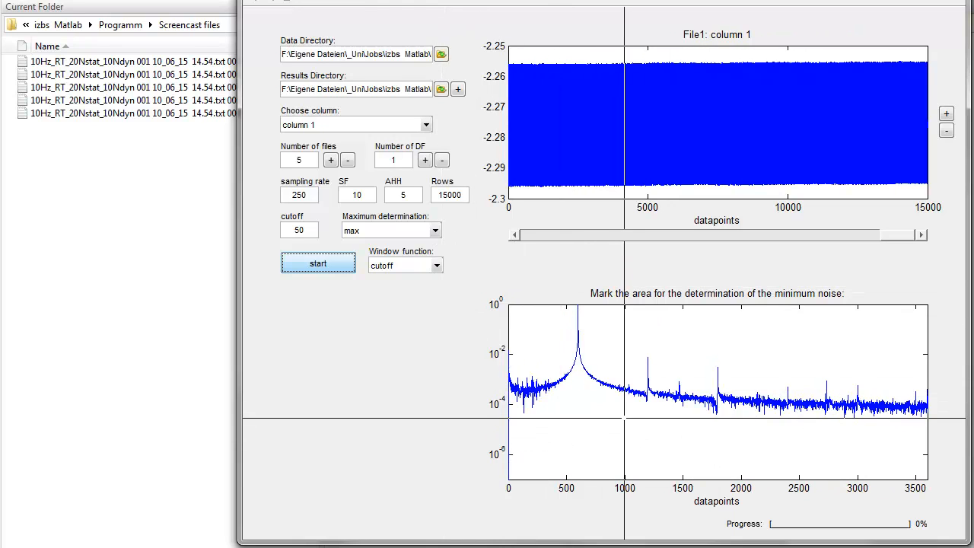
pyautogui.click(657, 439)
pyautogui.click(671, 439)
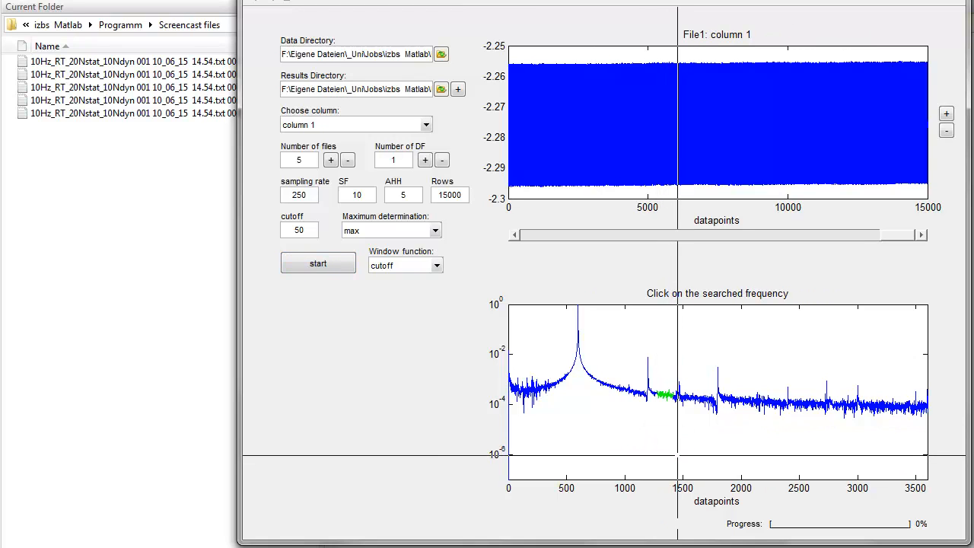
pyautogui.click(647, 360)
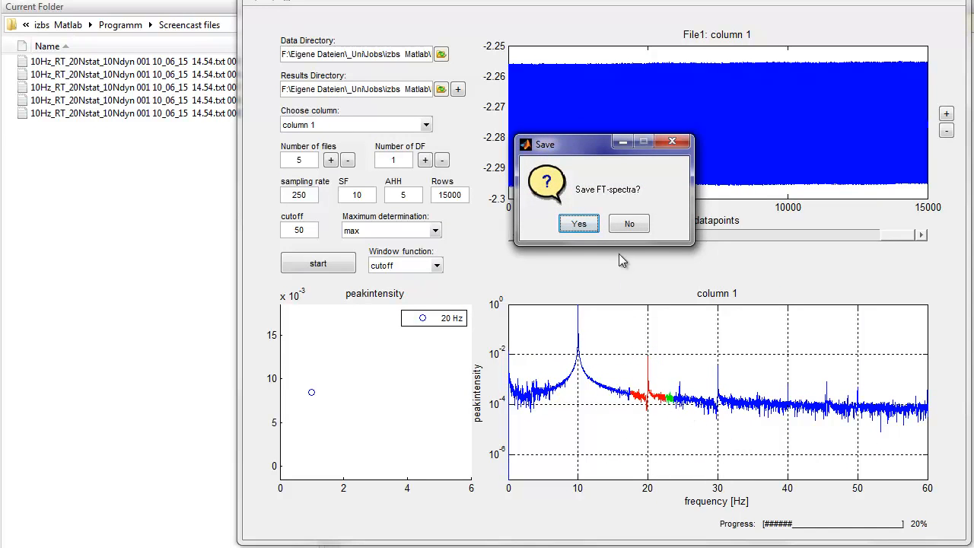
pyautogui.click(629, 225)
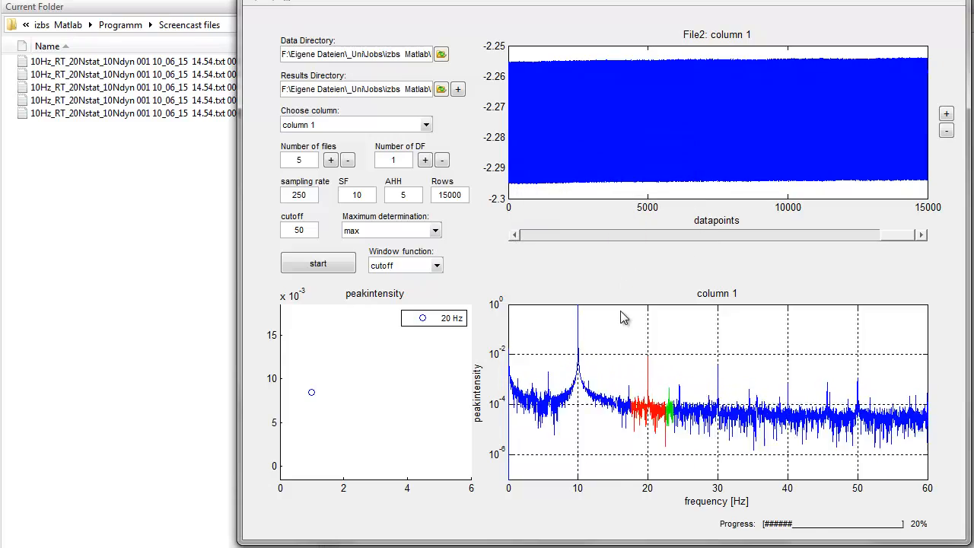